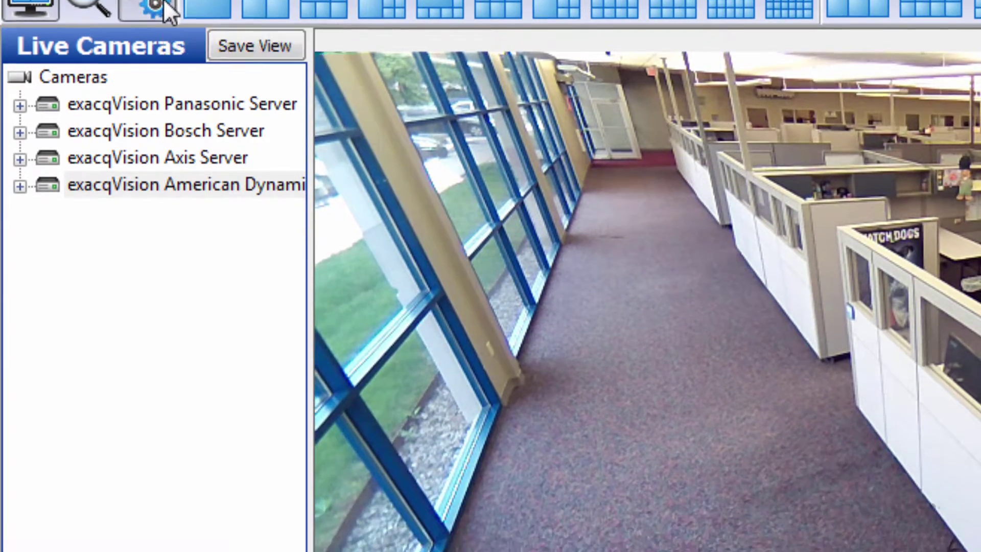
Step: Open the drive storage settings of the exacqVision American Dynamics server and select its desired content age for editing
left_click(165, 48)
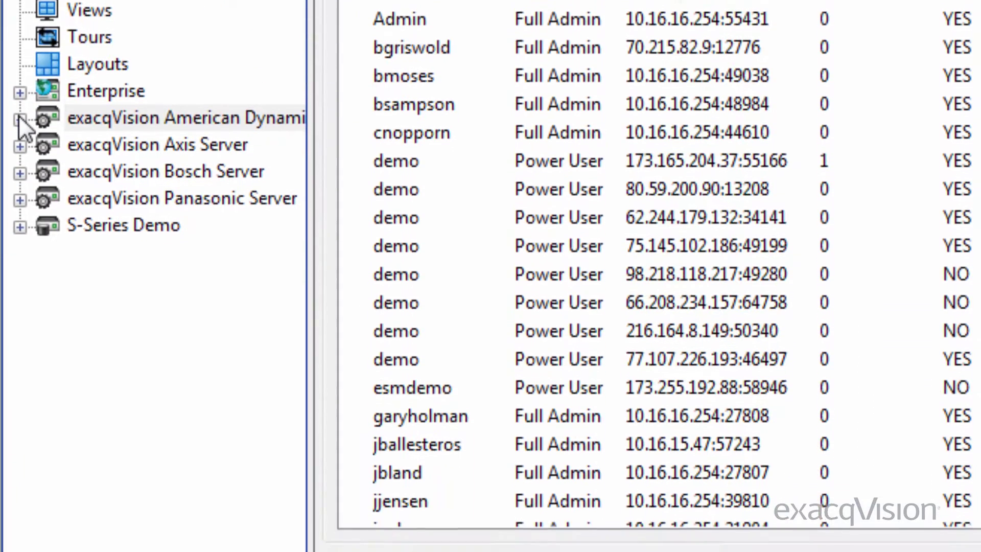
left_click(19, 23)
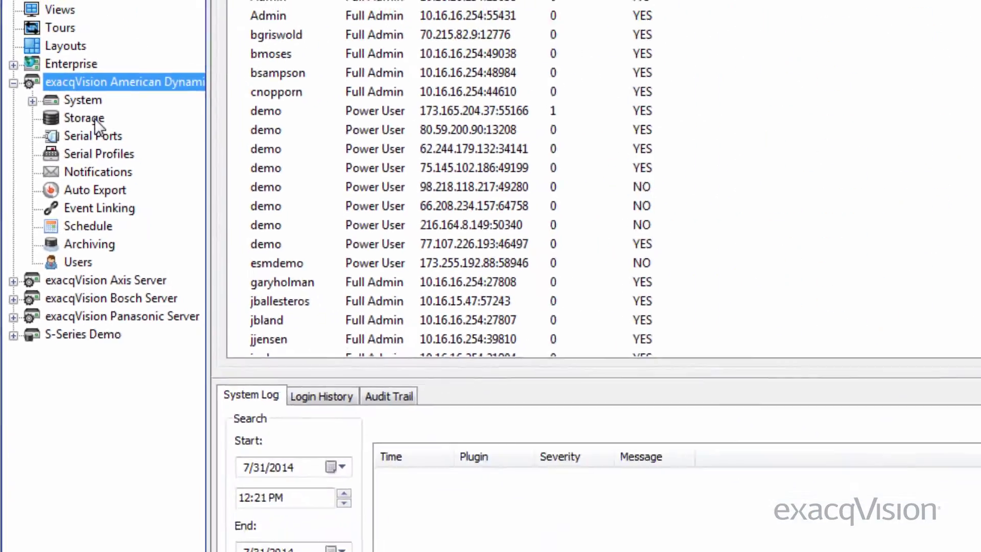
left_click(135, 78)
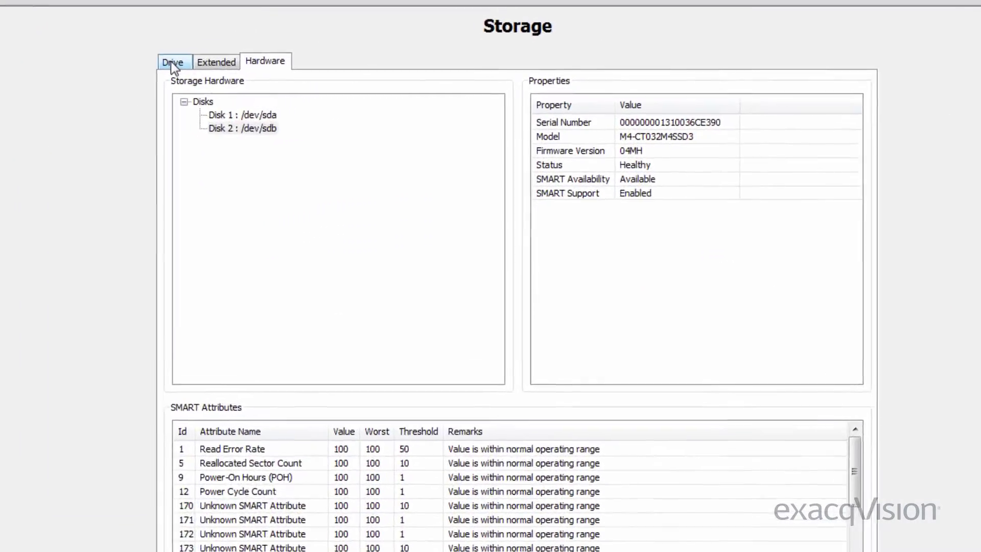
left_click(332, 67)
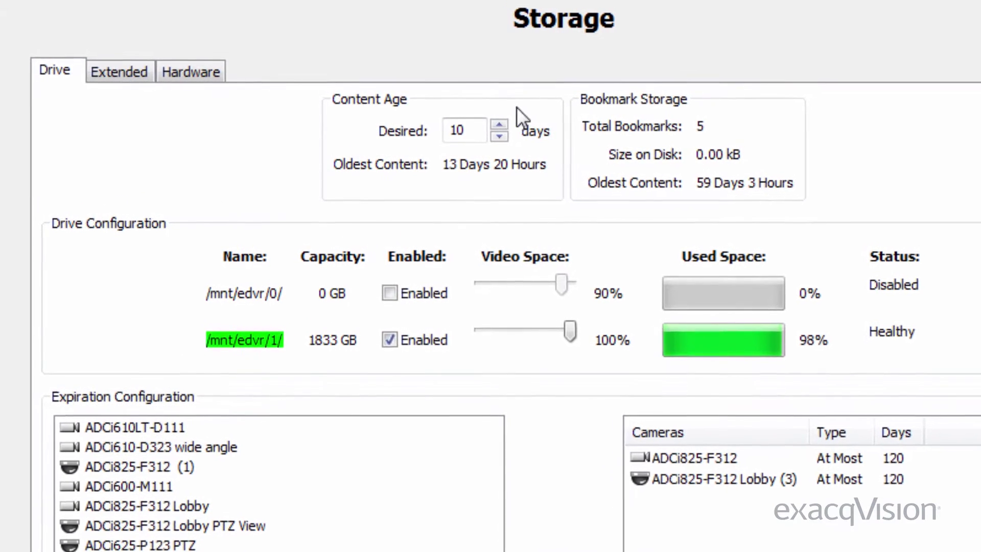
left_click(489, 145)
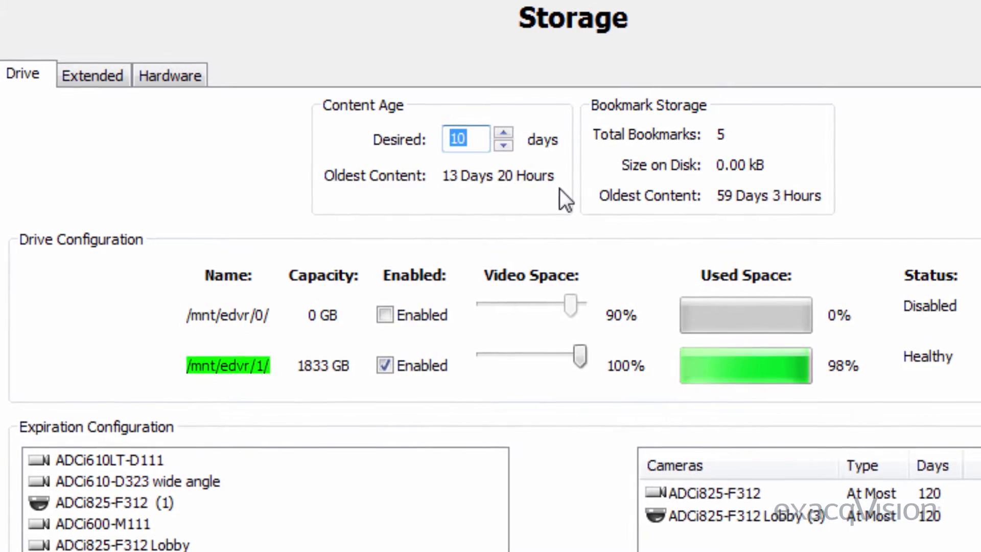
mouse_move(539, 178)
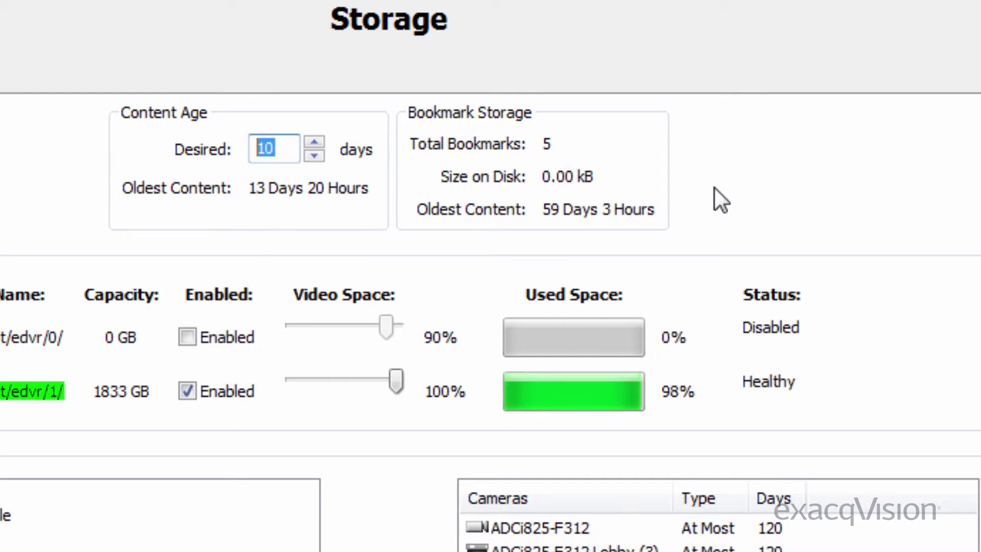
mouse_move(613, 210)
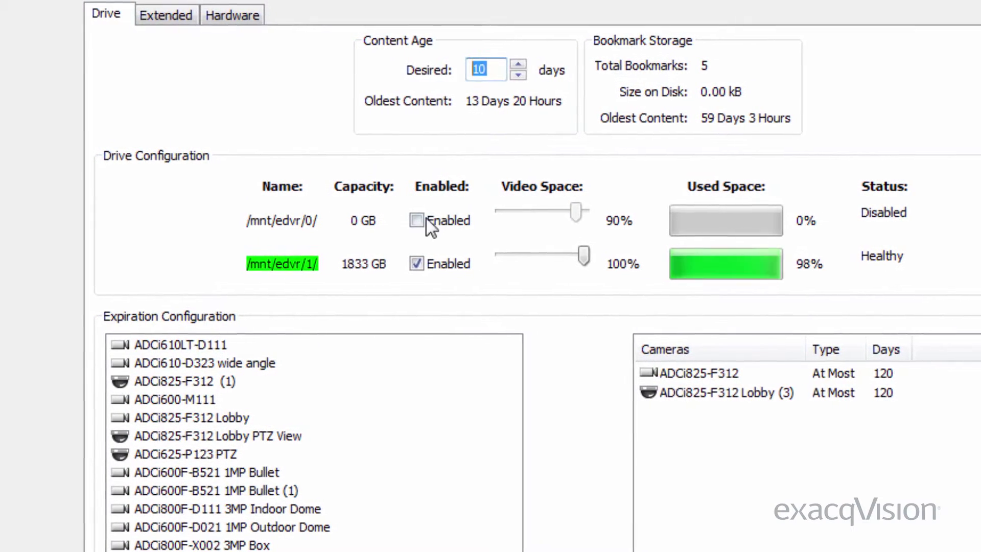
Step: Enable the /mnt/edvr/0/ drive, set its video space to 84%, and disable the drive again, keeping /mnt/edvr/1/ at 100%
left_click(427, 219)
mouse_move(573, 213)
mouse_move(559, 213)
left_mouse_down()
mouse_move(539, 215)
mouse_move(553, 216)
left_mouse_up()
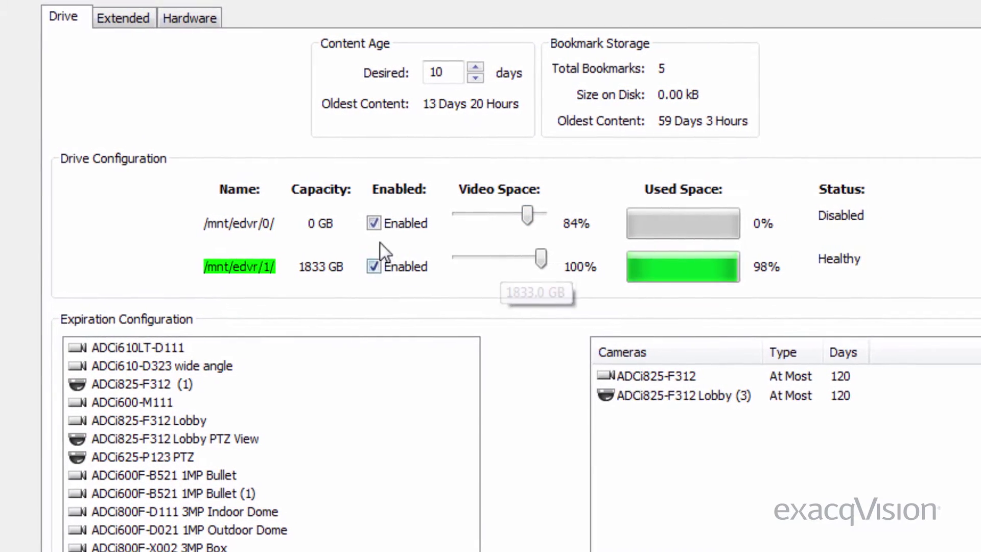
left_click(370, 222)
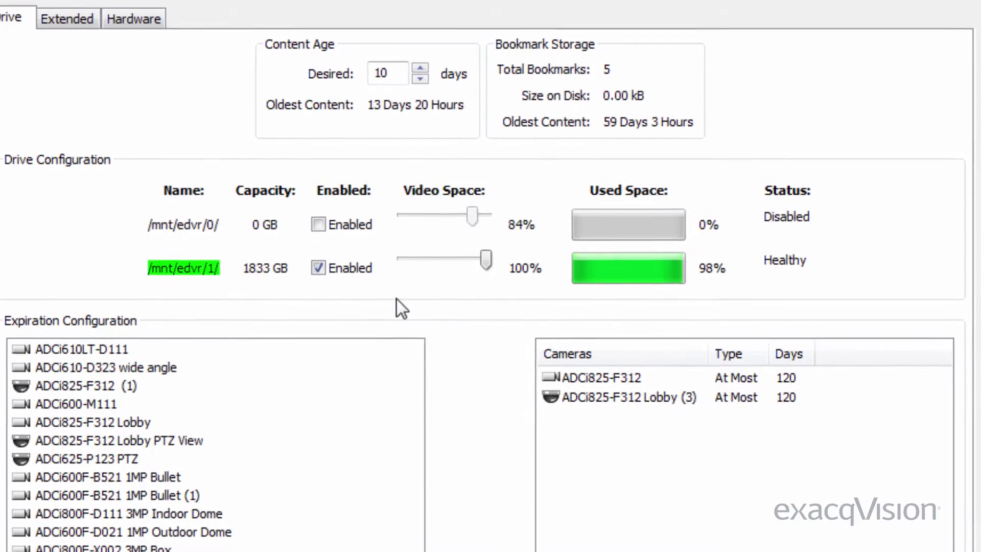
mouse_move(485, 257)
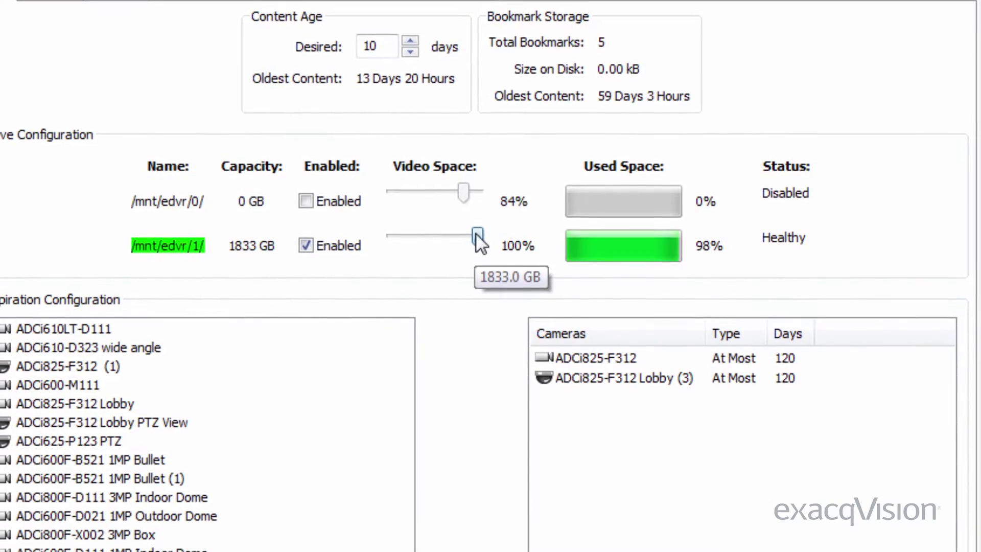
left_click_drag(480, 244, 490, 225)
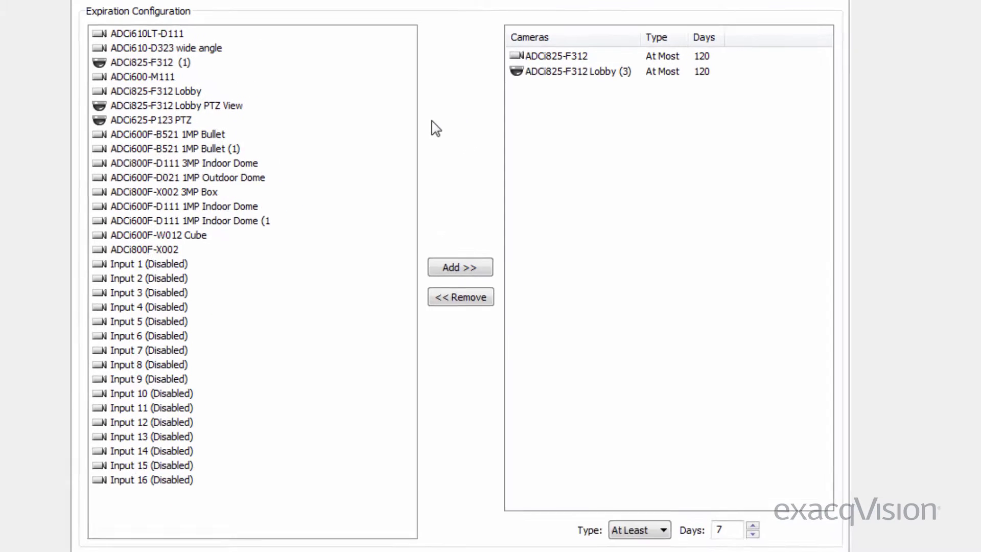
Step: Add the ADCi825-F312 Lobby camera to the expiration list with type At Most and 10 days, and apply it
left_click(601, 67)
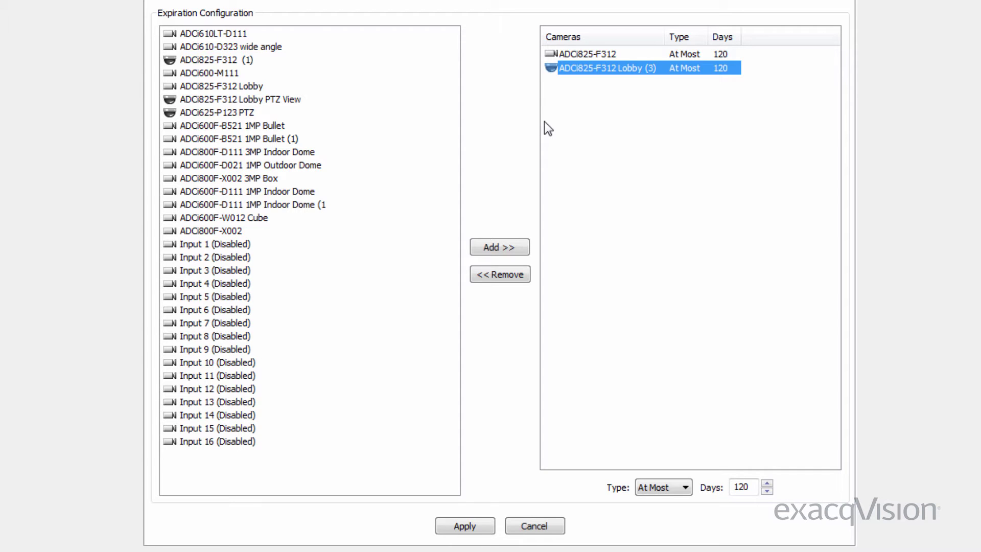
left_click(241, 85)
left_click(490, 247)
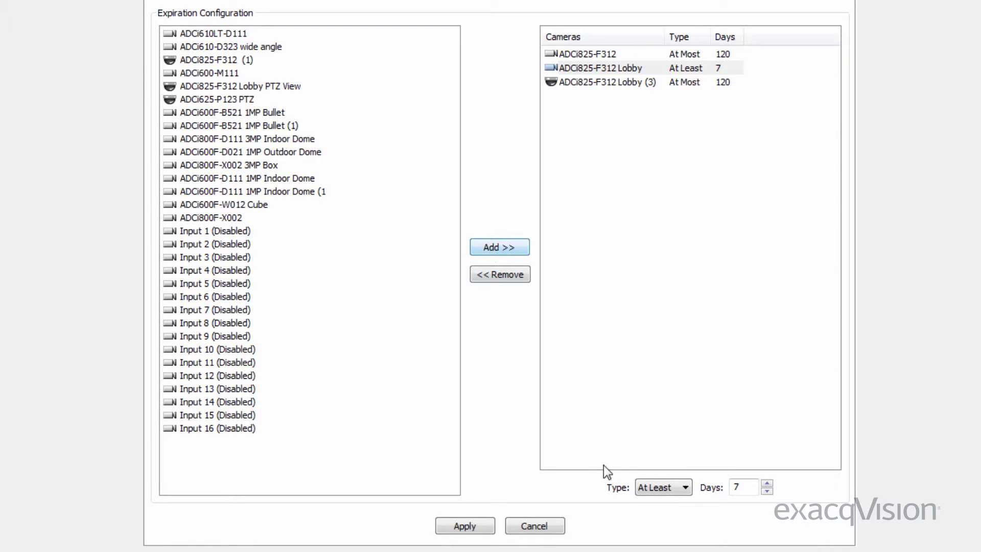
left_click(656, 486)
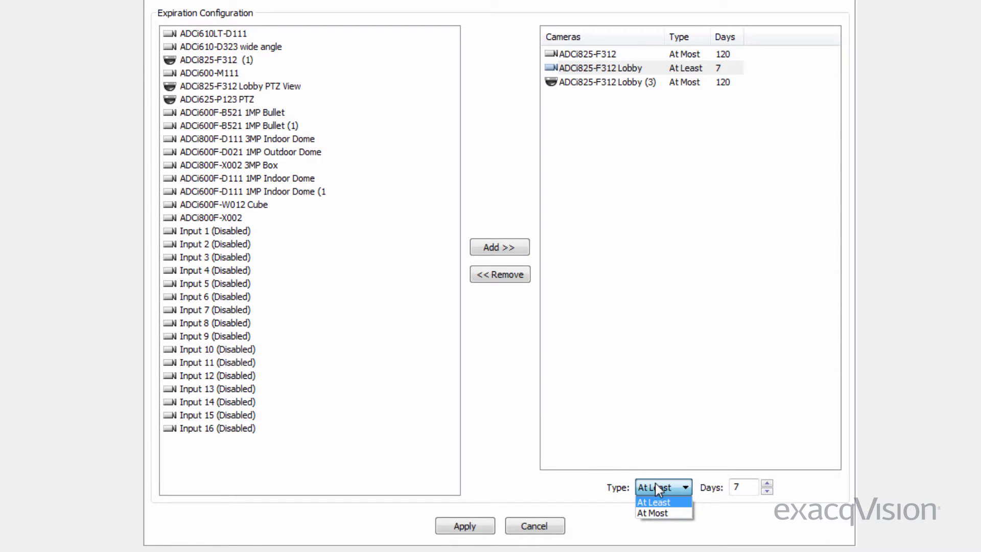
left_click(661, 513)
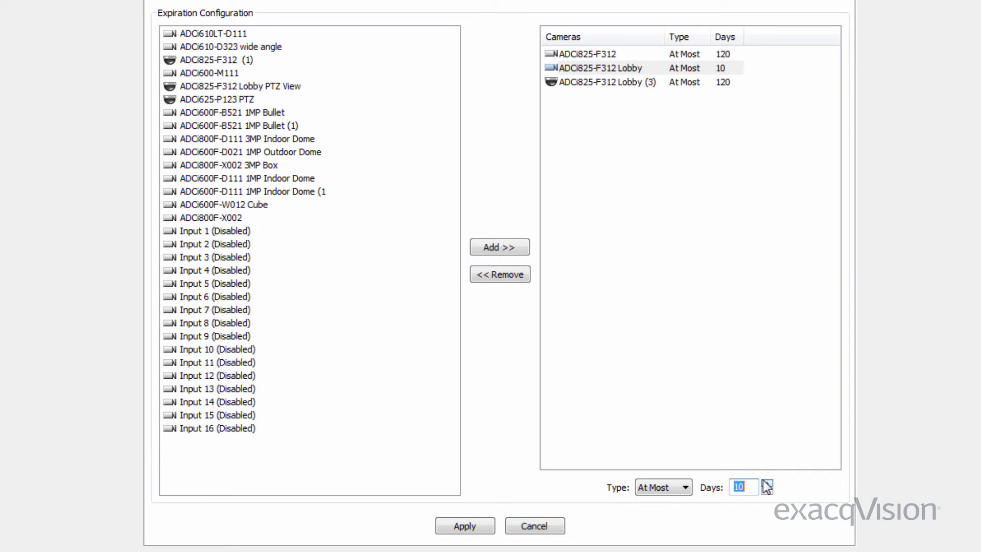
left_click(482, 528)
Step: Remove the ADCi825-F312 Lobby camera from the expiration list and apply the change
left_click(568, 199)
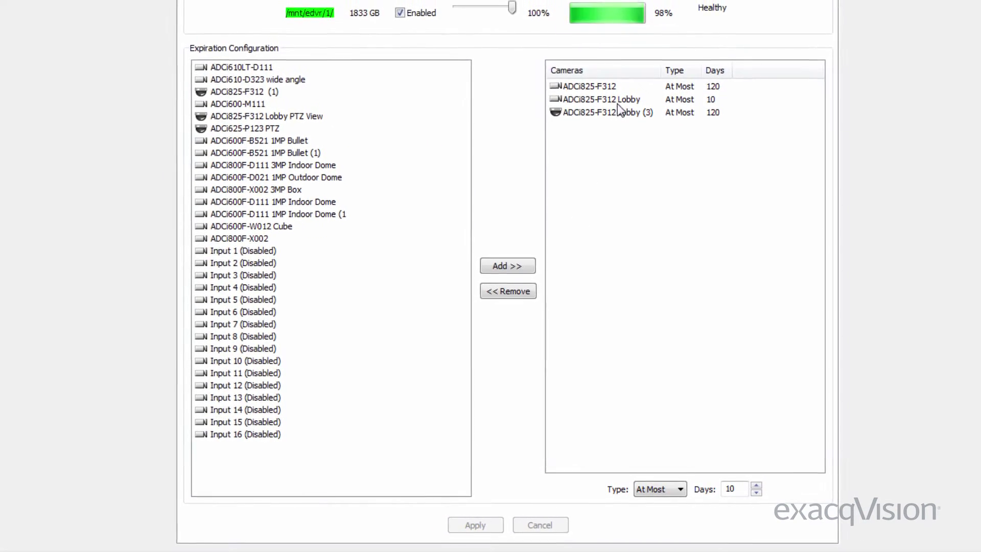
left_click(619, 112)
left_click(508, 299)
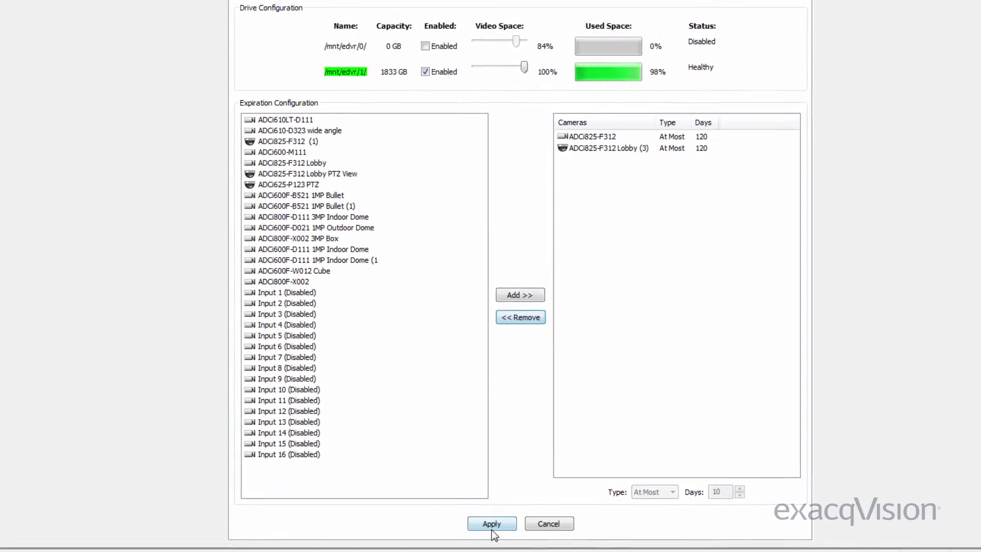
left_click(496, 523)
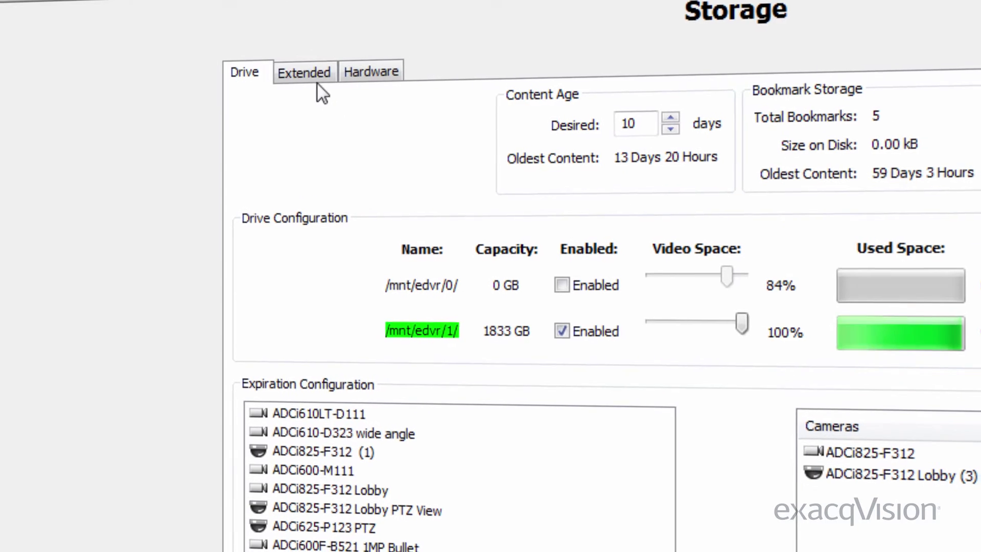
Step: Open the extended storage settings, and examine the type options for /dev/sdg among the S-Series Demo's network storage volumes
left_click(359, 67)
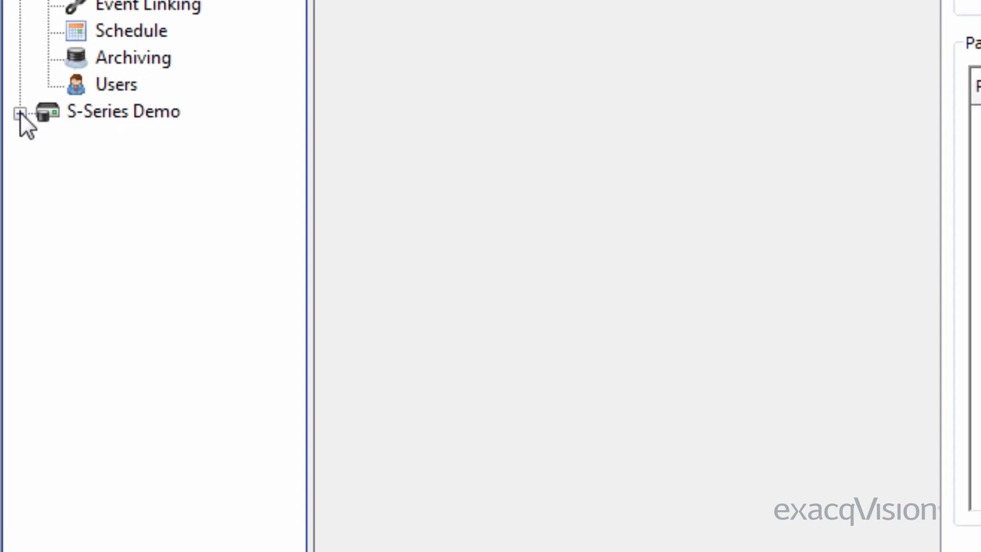
left_click(20, 113)
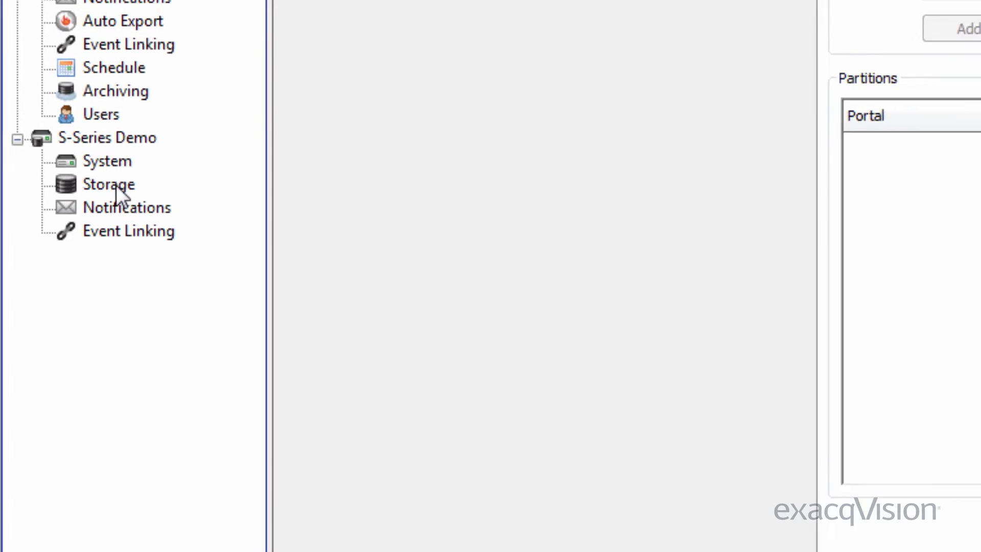
left_click(132, 165)
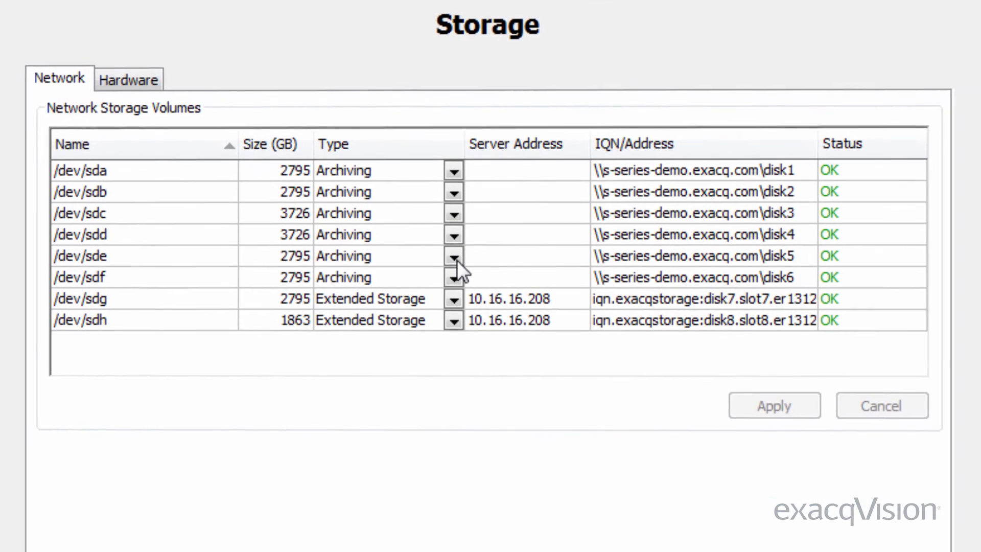
left_click(459, 300)
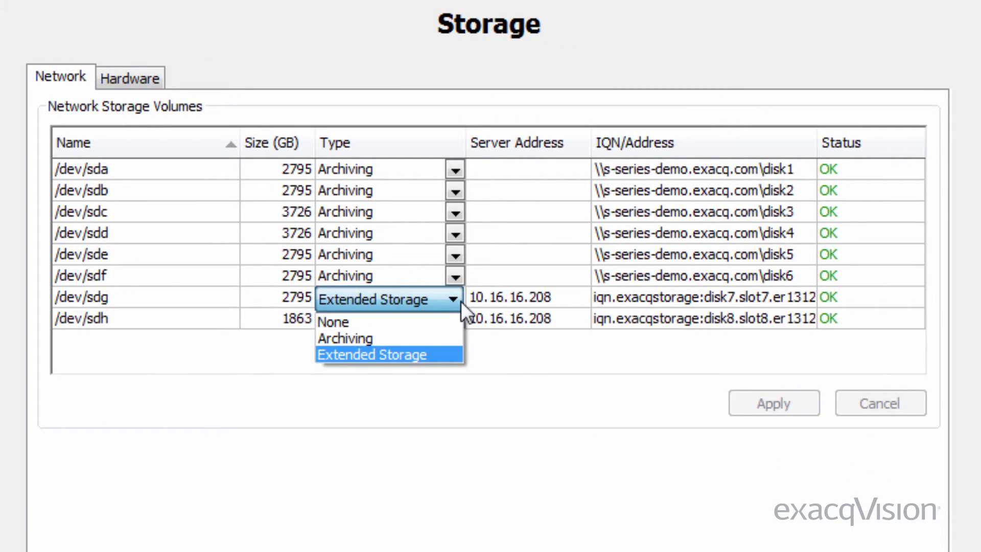
left_click(460, 302)
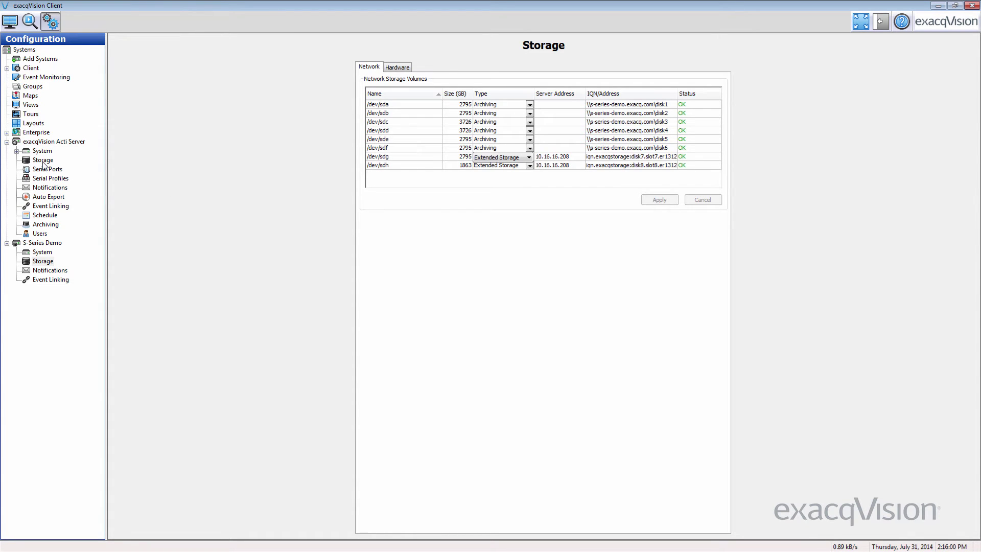
Step: Enter 10.16.16.208 as the portal IP address in the exacqVision Acti Server's extended storage settings
left_click(43, 161)
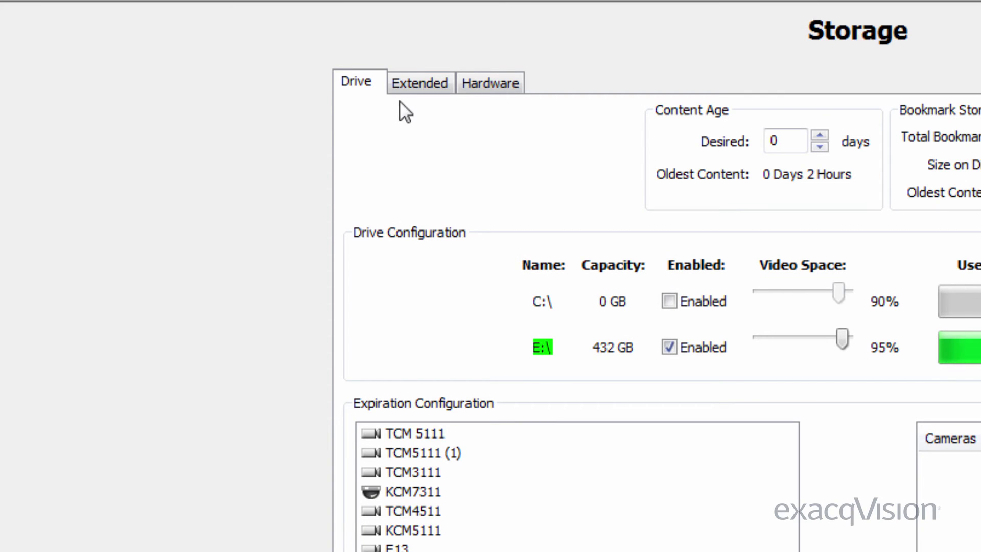
left_click(408, 88)
left_click(166, 260)
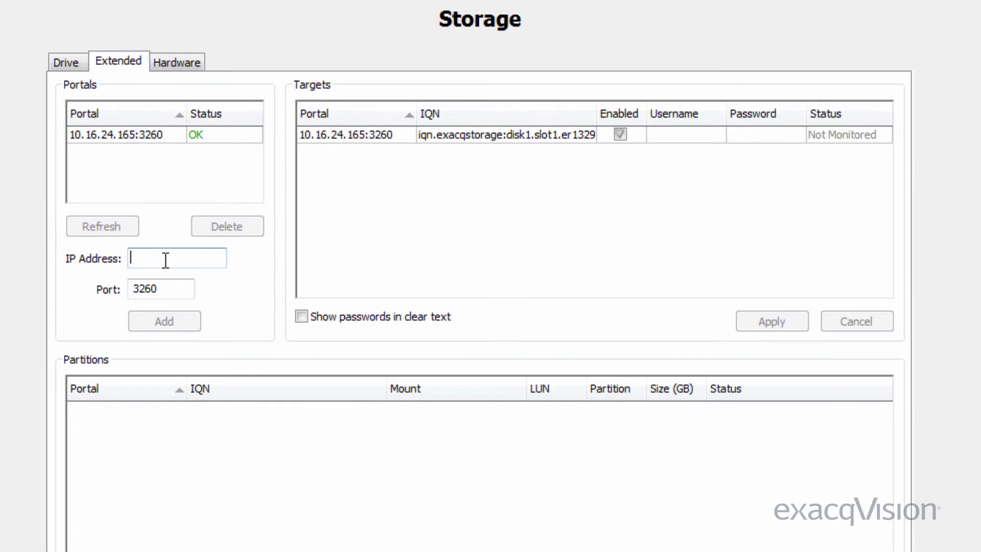
type("10.16.16.208")
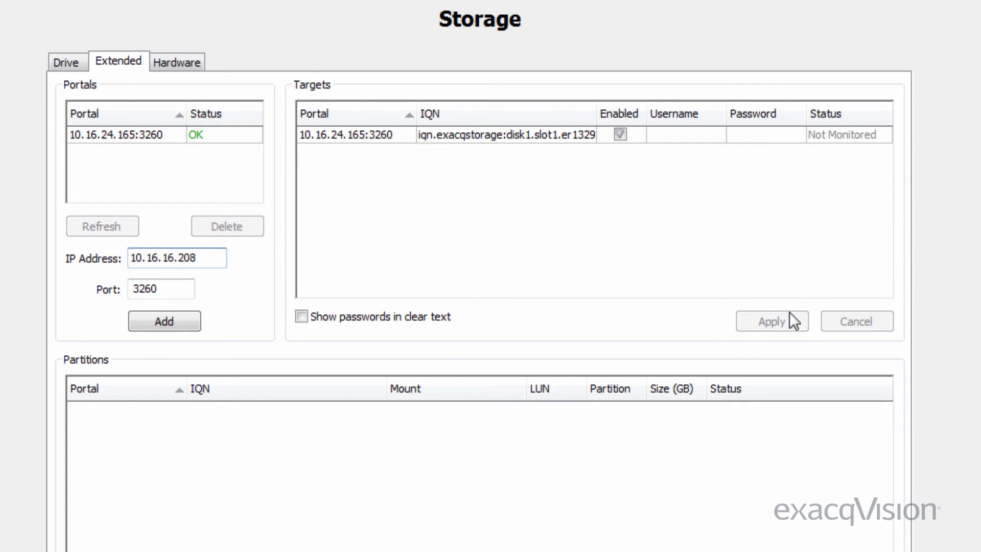
Step: Review the Acti server's drive configuration and display the hardware properties and SMART attributes of Disk 1
left_click(72, 60)
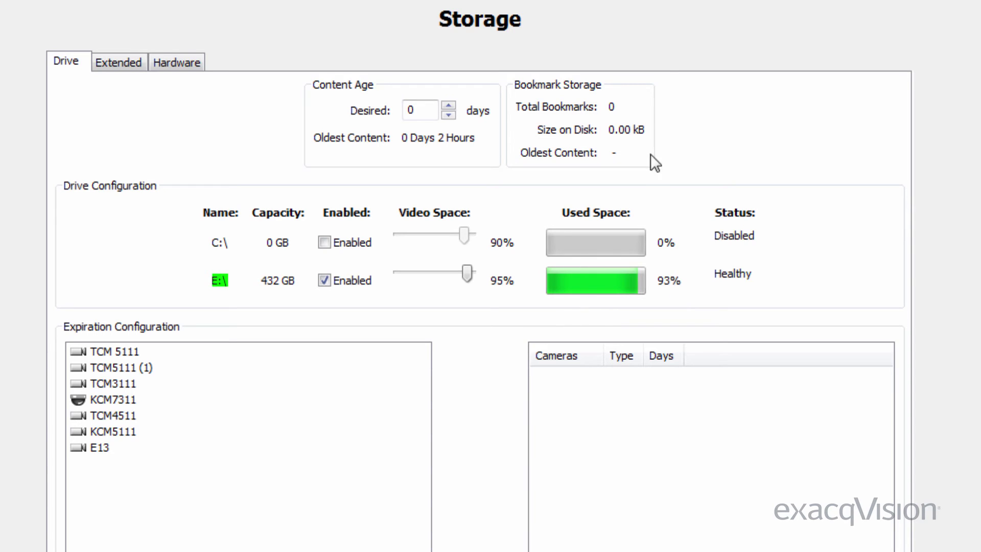
left_click(197, 71)
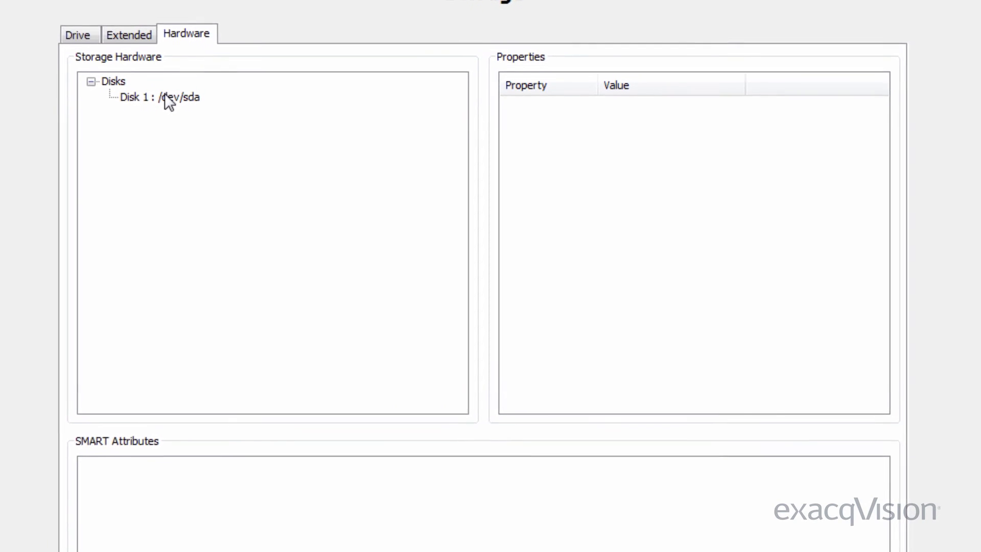
left_click(153, 125)
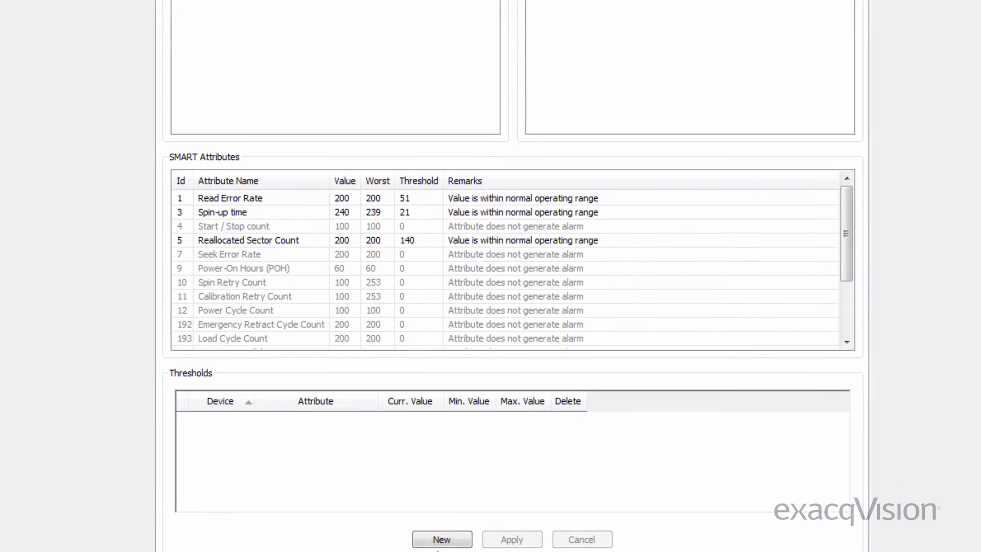
Step: Create a hardware threshold for /dev/sda on Temperature (C), with a minimum of 5 and a maximum of 55
left_click(462, 520)
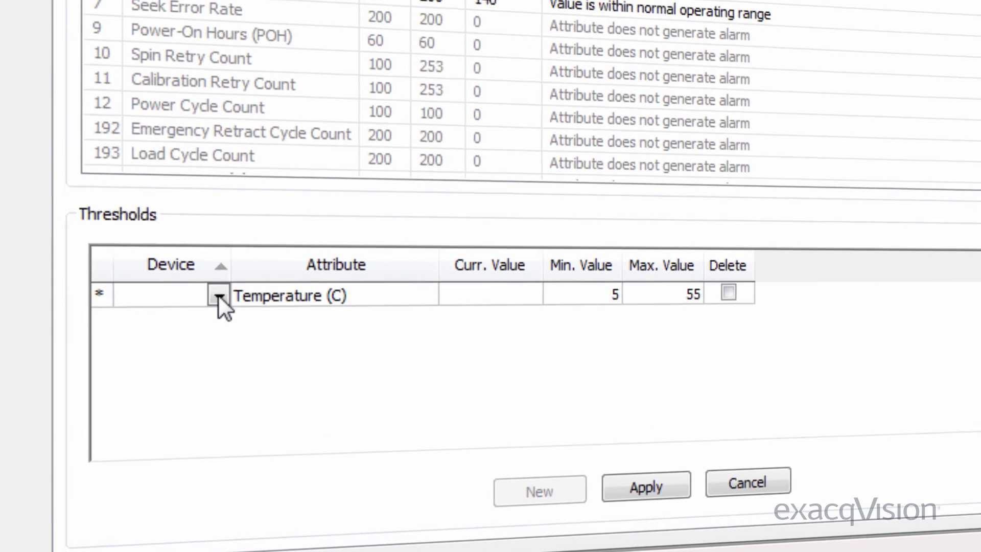
left_click(219, 295)
left_click(194, 299)
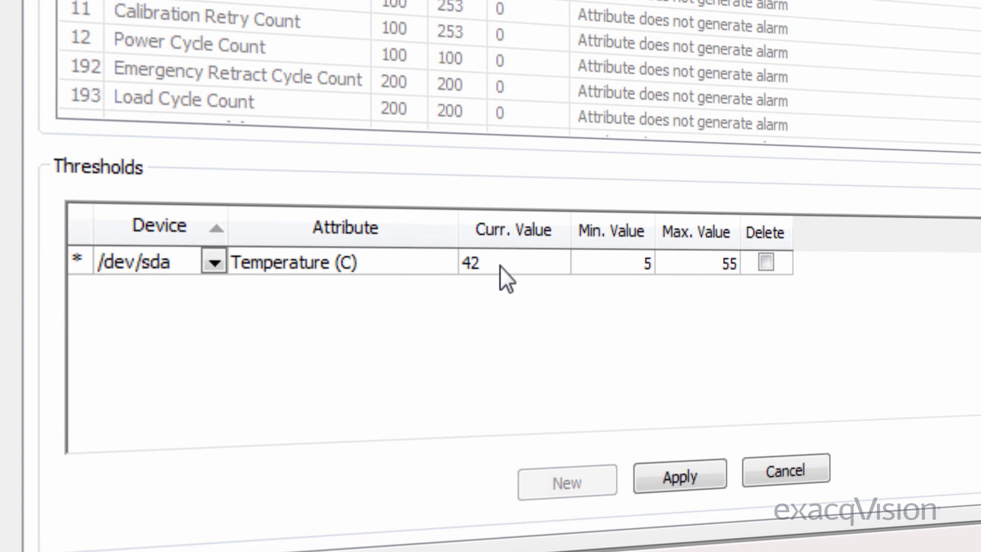
left_click(636, 264)
left_click(727, 259)
left_click(781, 293)
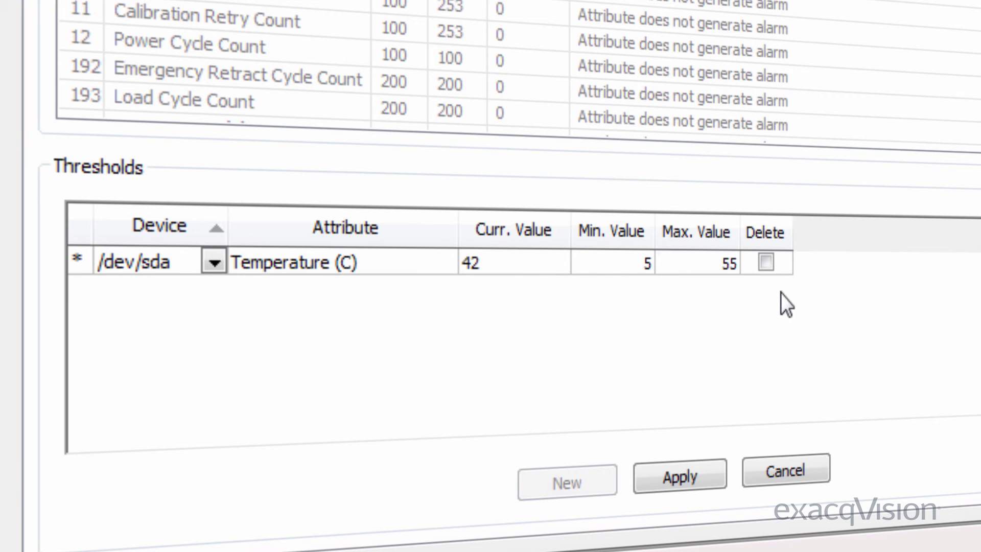